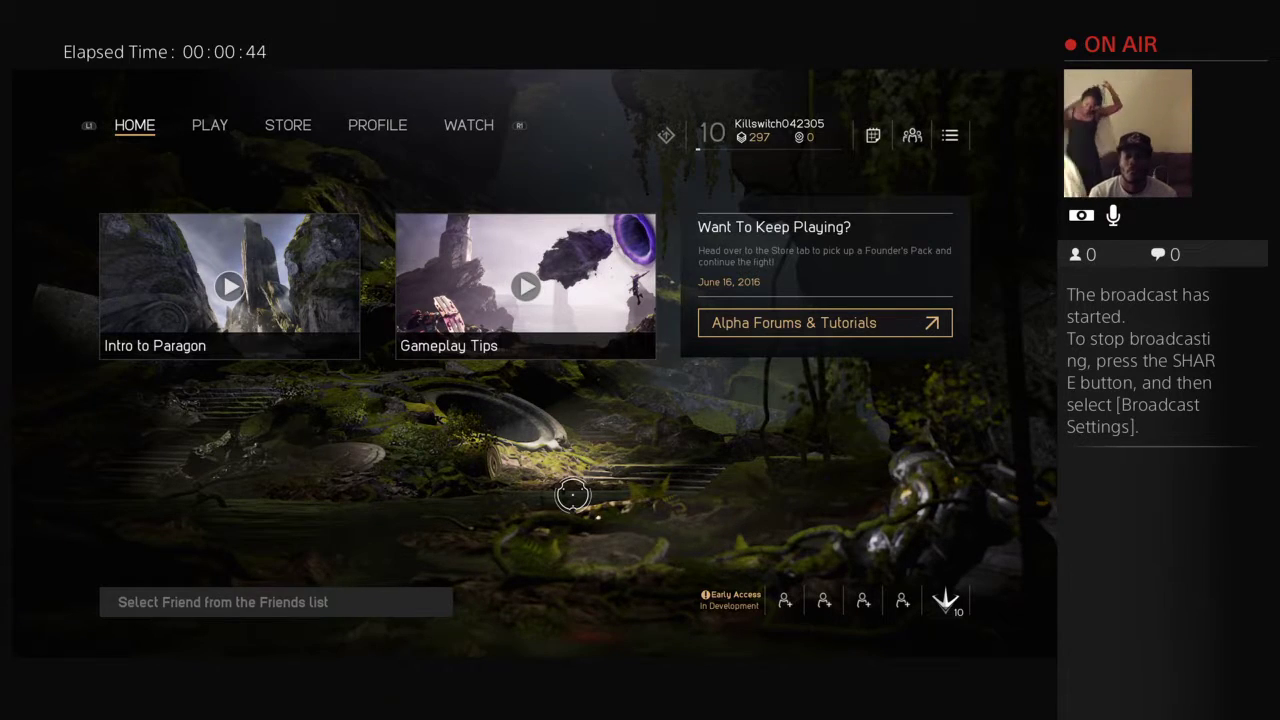
- Open the saved Feng Mao #1 deck from the profile's Decks tab
{"action": "key", "text": "Tab"}
{"action": "key", "text": "Tab"}
{"action": "key", "text": "Tab"}
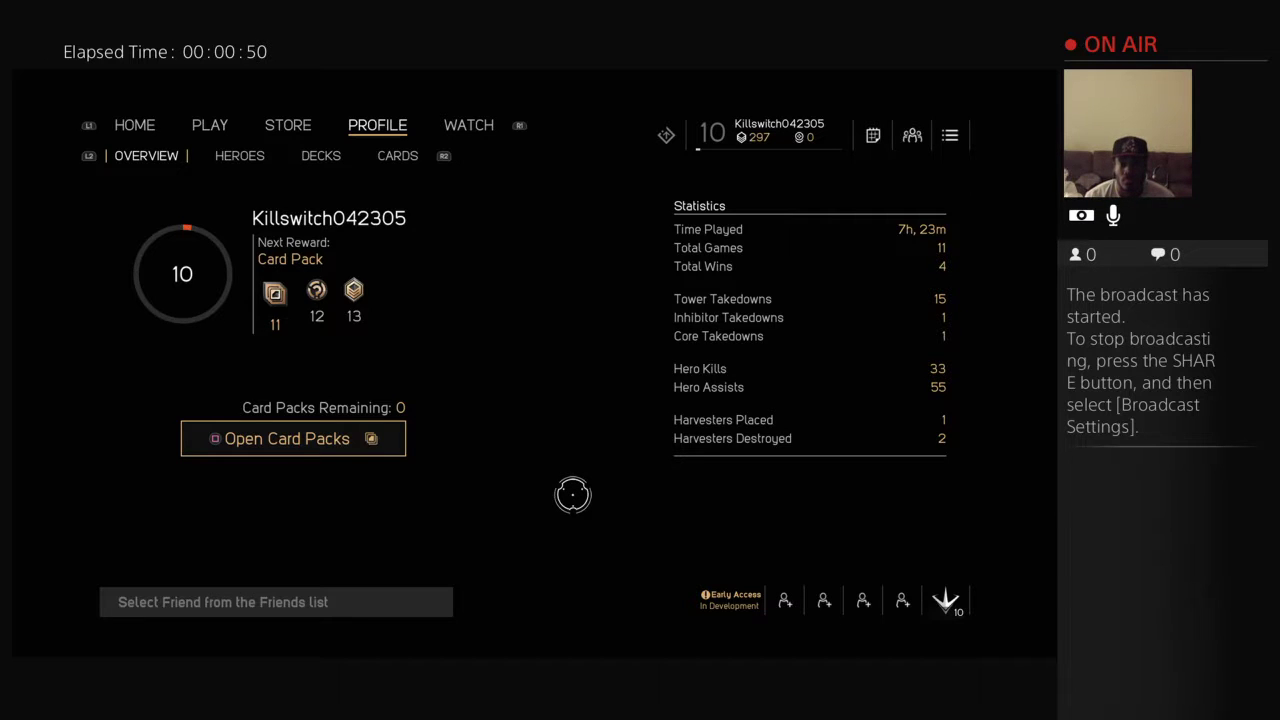
{"action": "key", "text": "Tab"}
{"action": "key", "text": "Tab"}
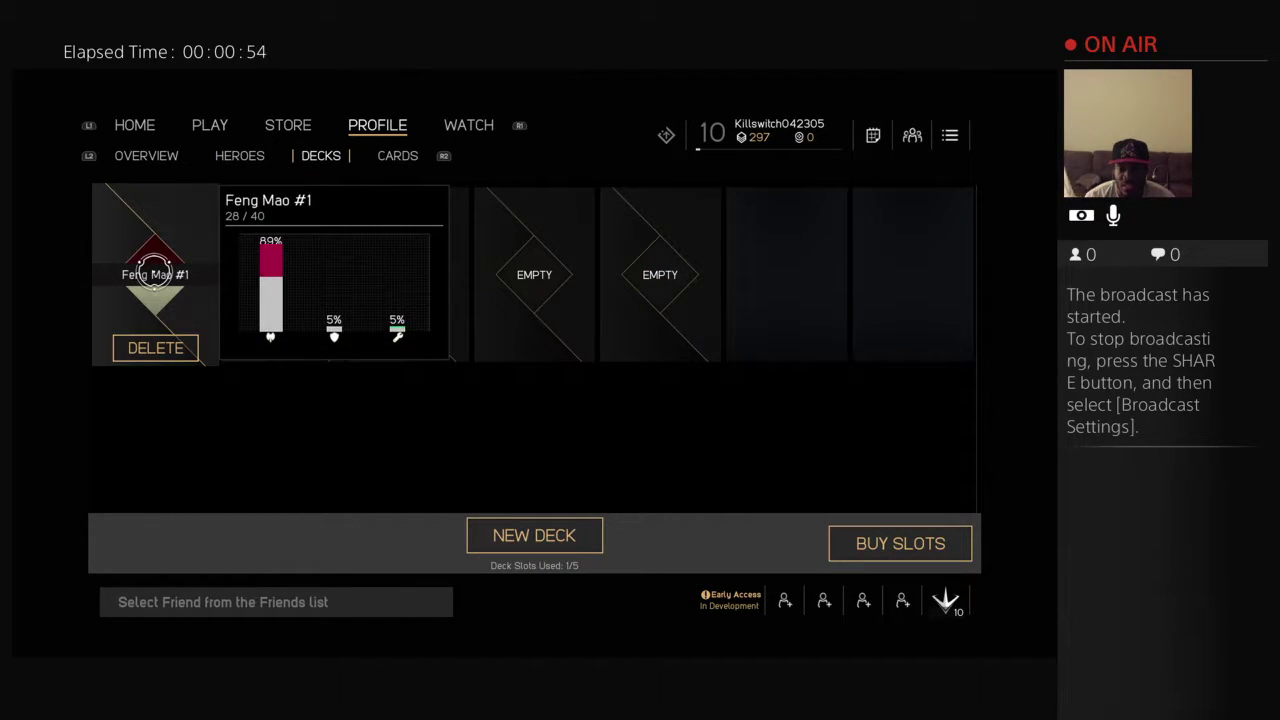
{"action": "left_click", "coordinate": [163, 278]}
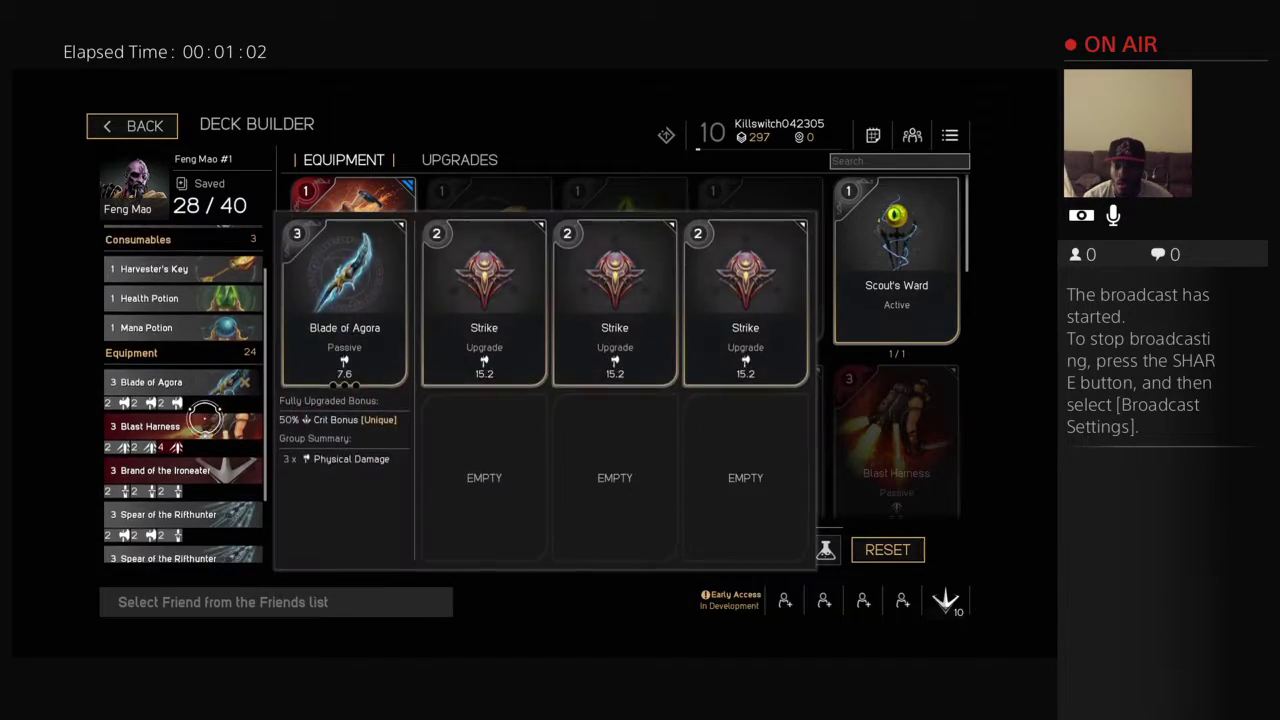
{"action": "scroll", "coordinate": [204, 418], "scroll_direction": "up", "scroll_amount": 3}
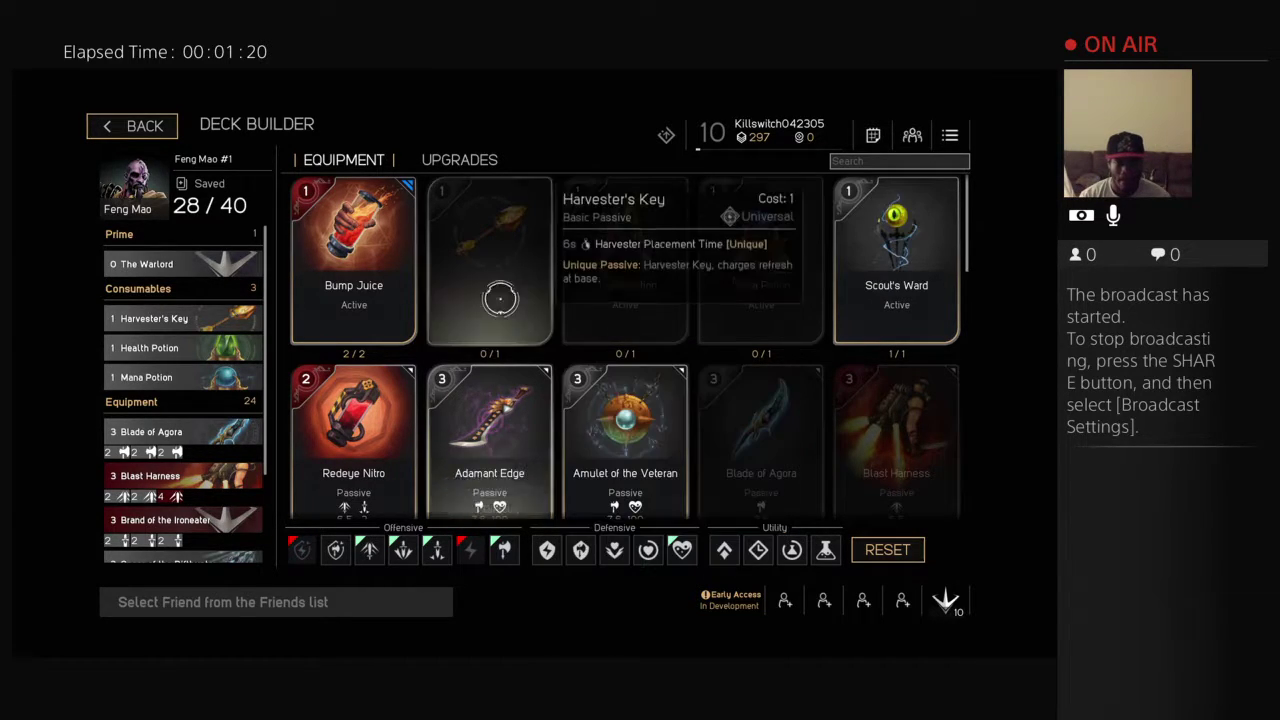
{"action": "scroll", "coordinate": [499, 350], "scroll_direction": "down", "scroll_amount": 1}
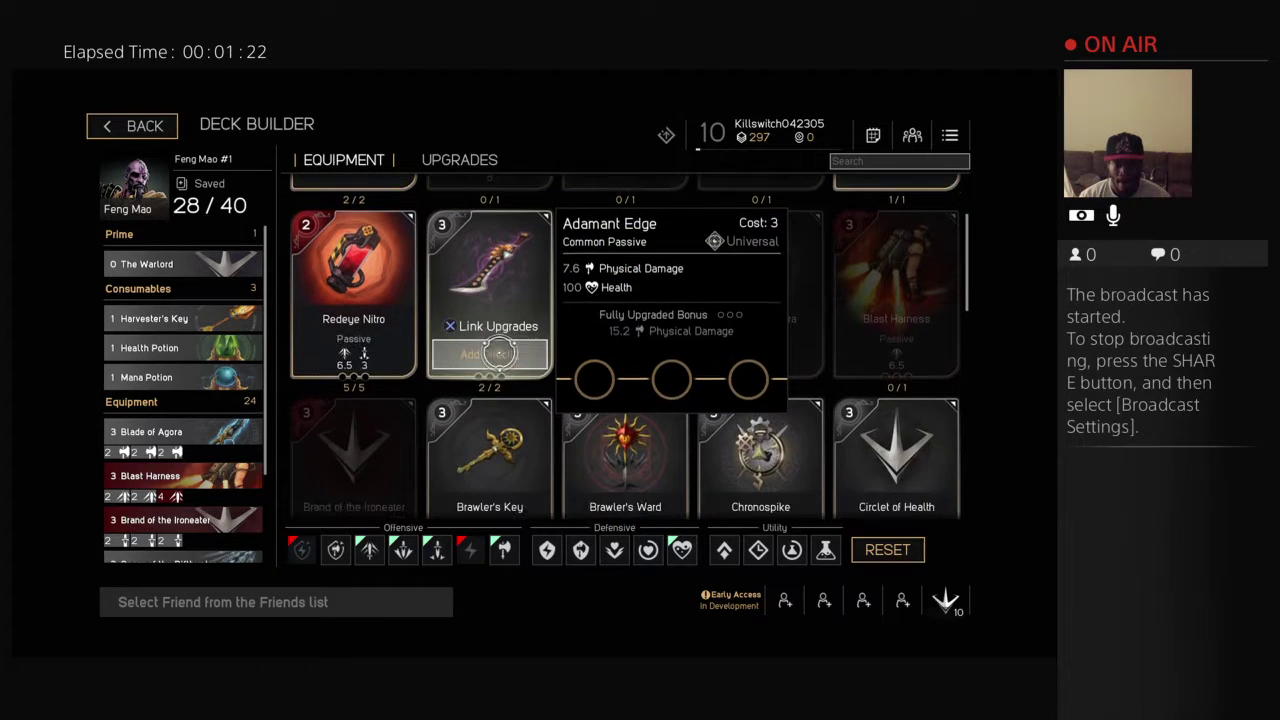
{"action": "scroll", "coordinate": [499, 350], "scroll_direction": "up", "scroll_amount": 1}
- Leave the deck builder, keeping Feng Mao #1 saved at 28/40 cards
{"action": "key", "text": "Escape"}
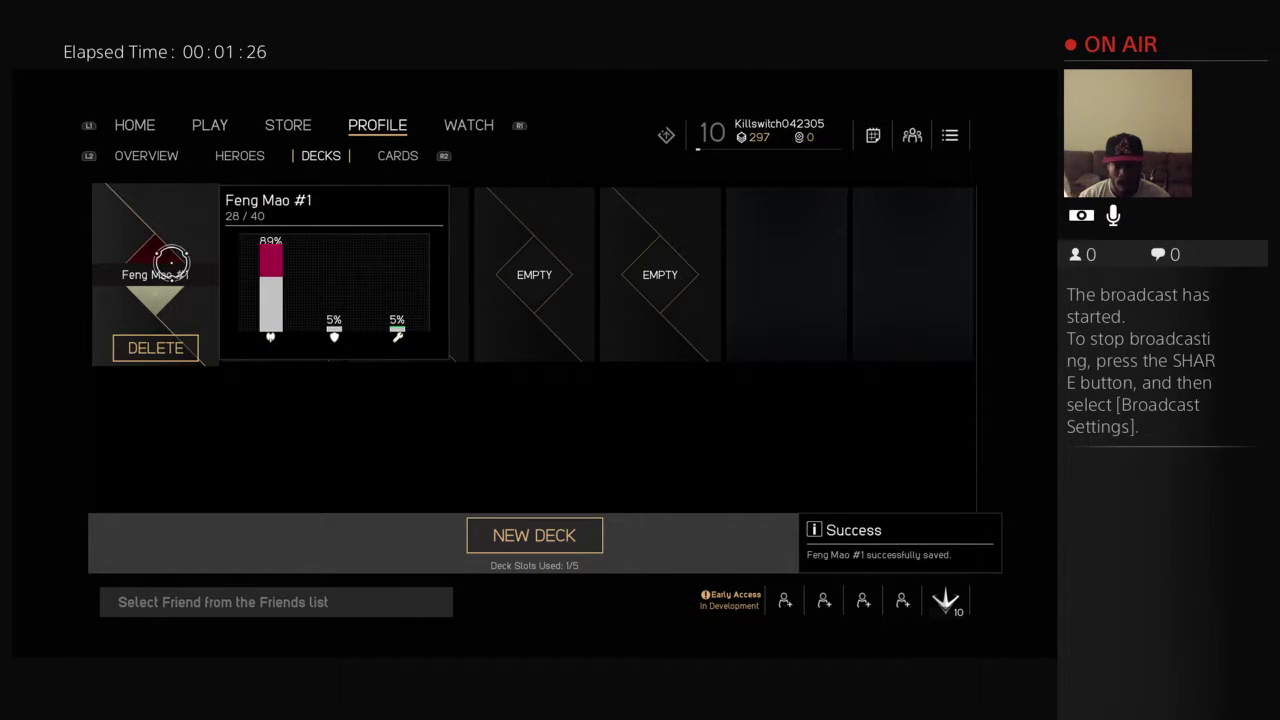
- Delete the Feng Mao #1 deck, leaving all five deck slots empty
{"action": "left_click", "coordinate": [160, 348]}
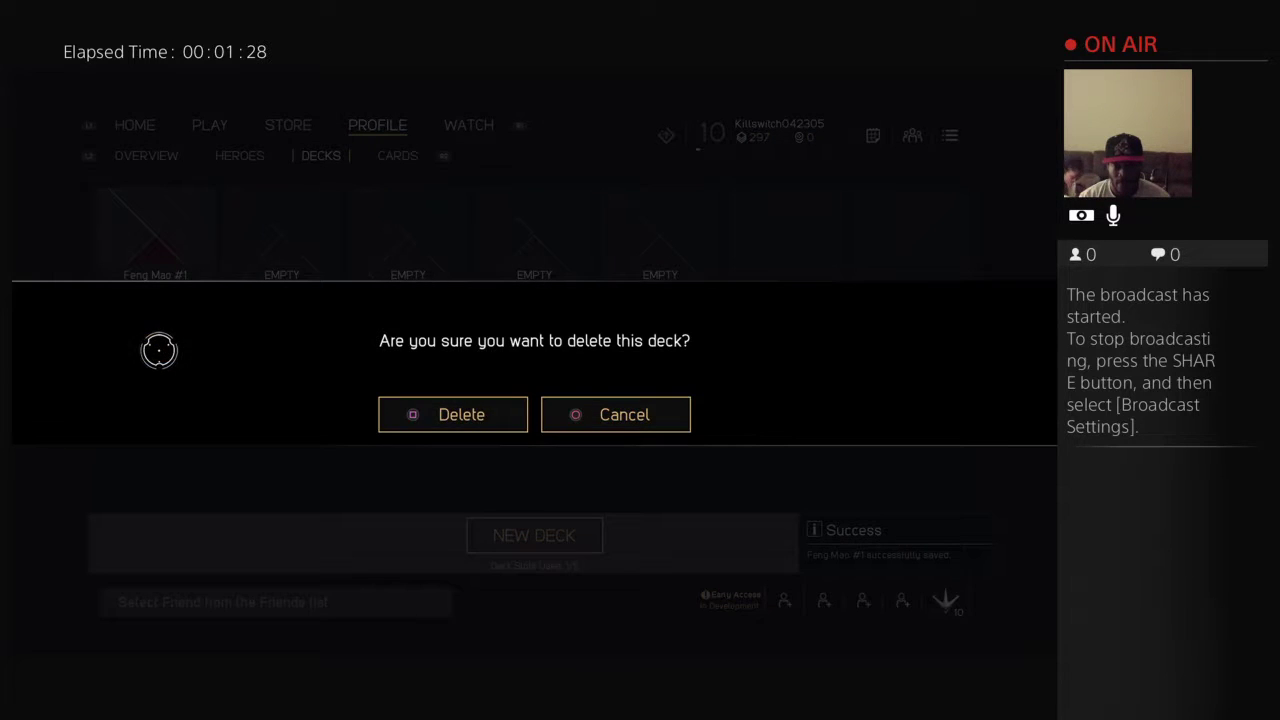
{"action": "key", "text": "Return"}
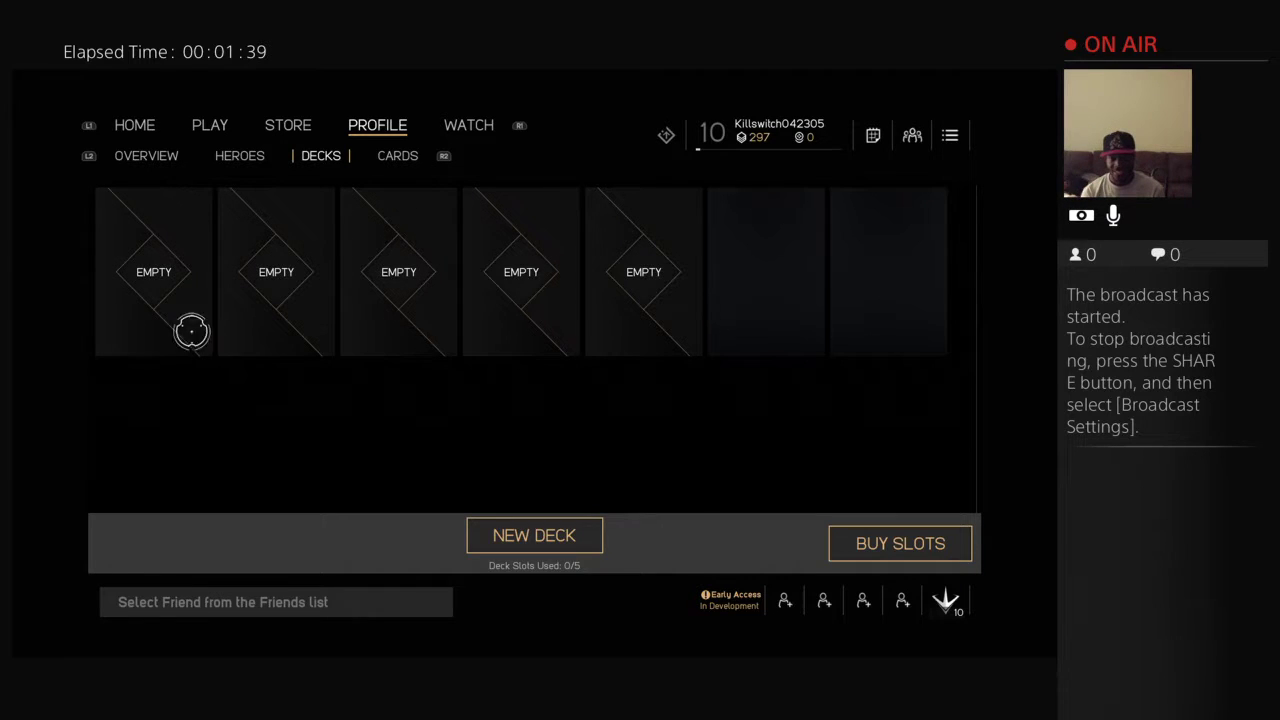
- Create a new deck with GRIM.exe as its hero
{"action": "left_click", "coordinate": [570, 531]}
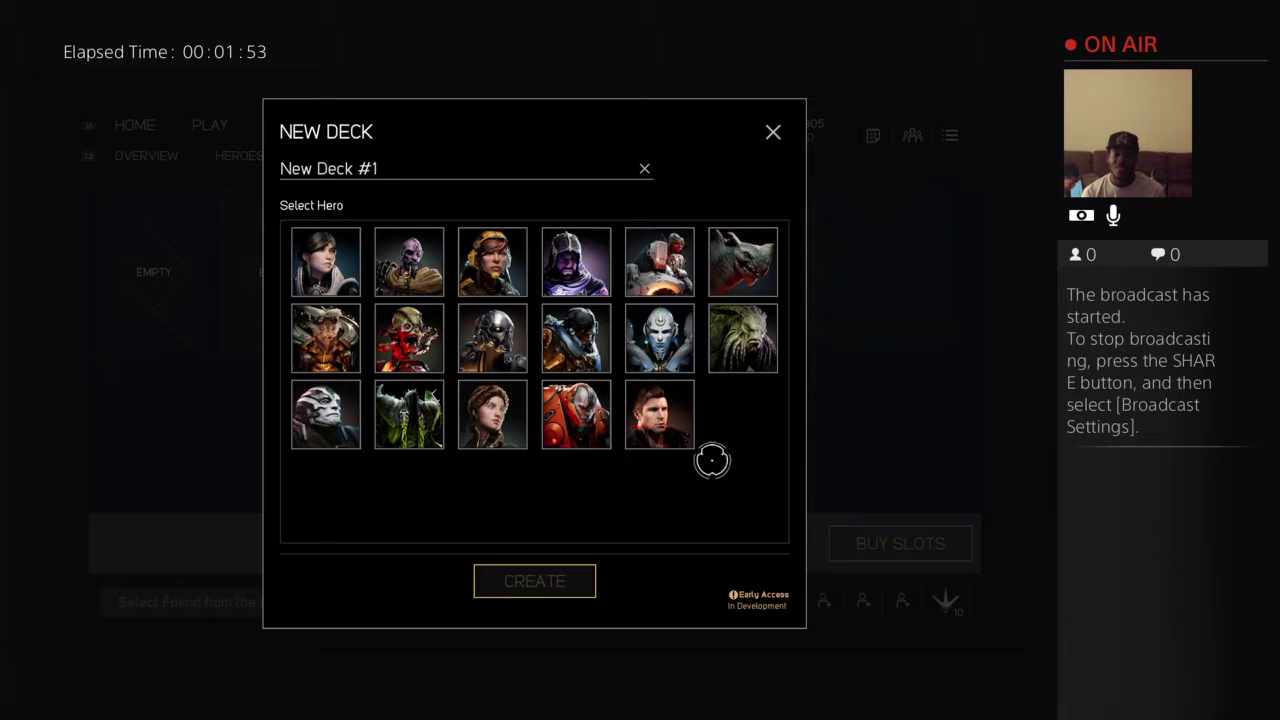
{"action": "mouse_move", "coordinate": [659, 262]}
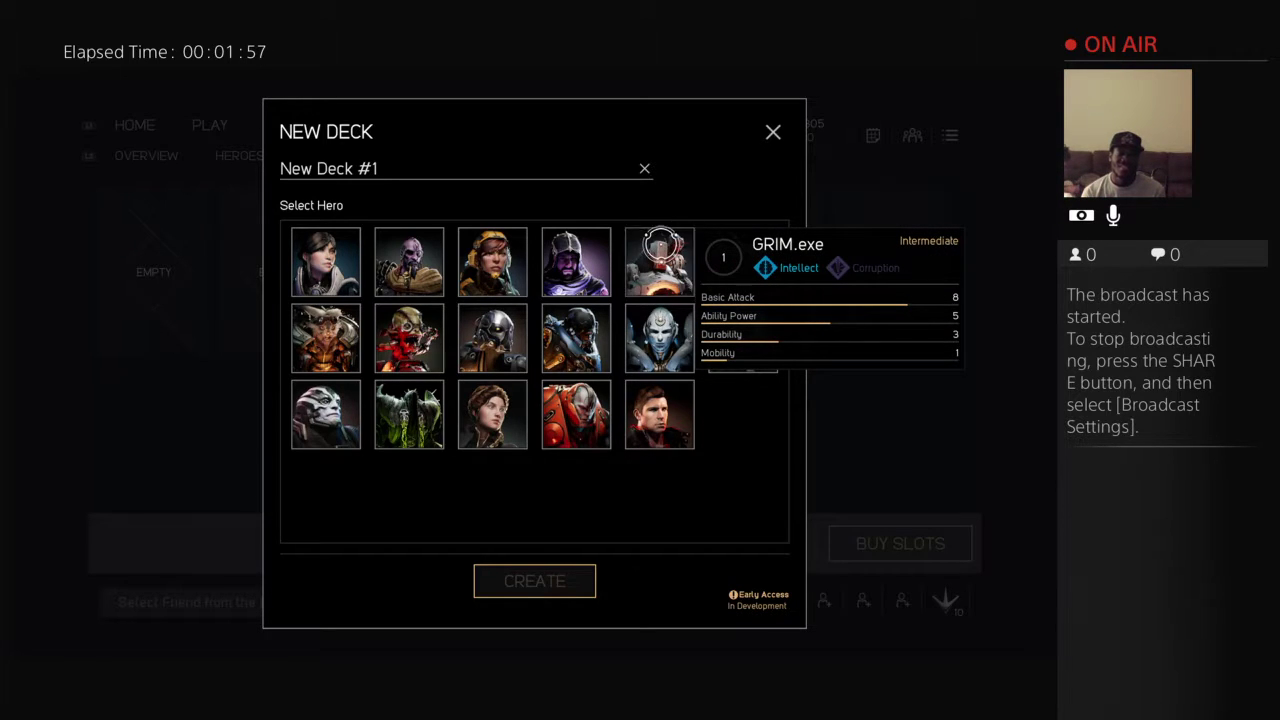
{"action": "left_click", "coordinate": [659, 245]}
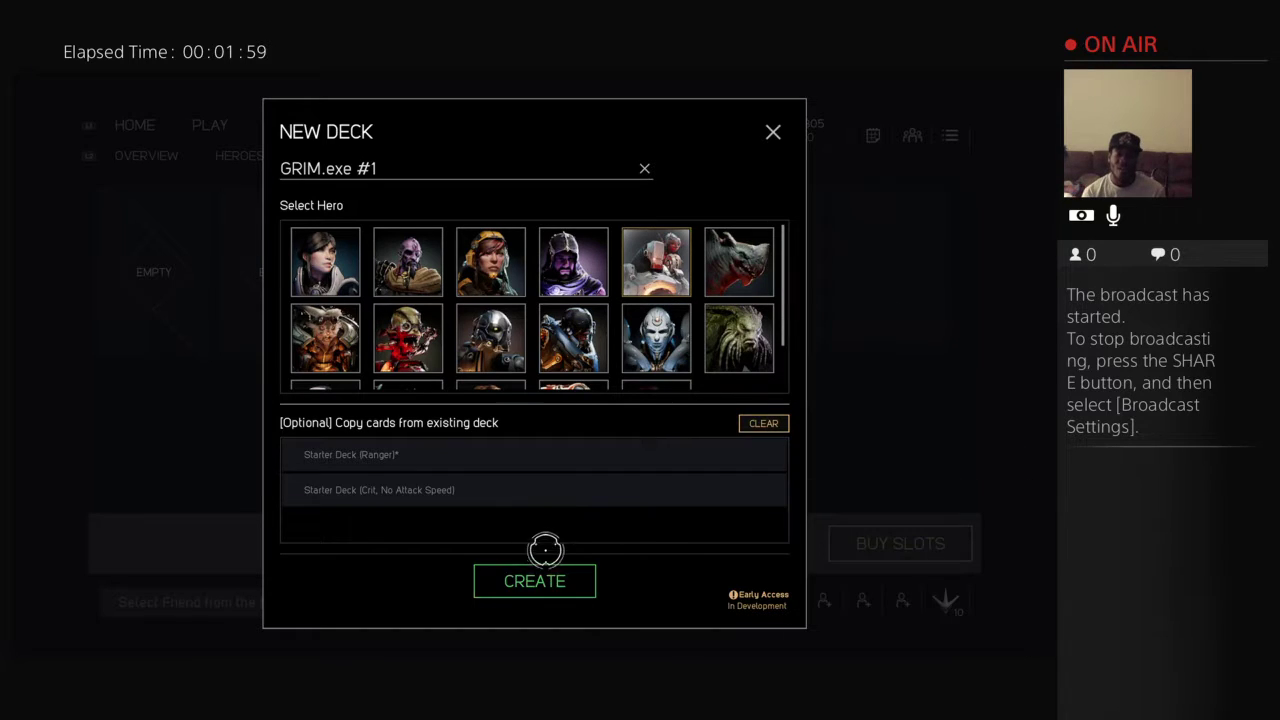
{"action": "mouse_move", "coordinate": [350, 455]}
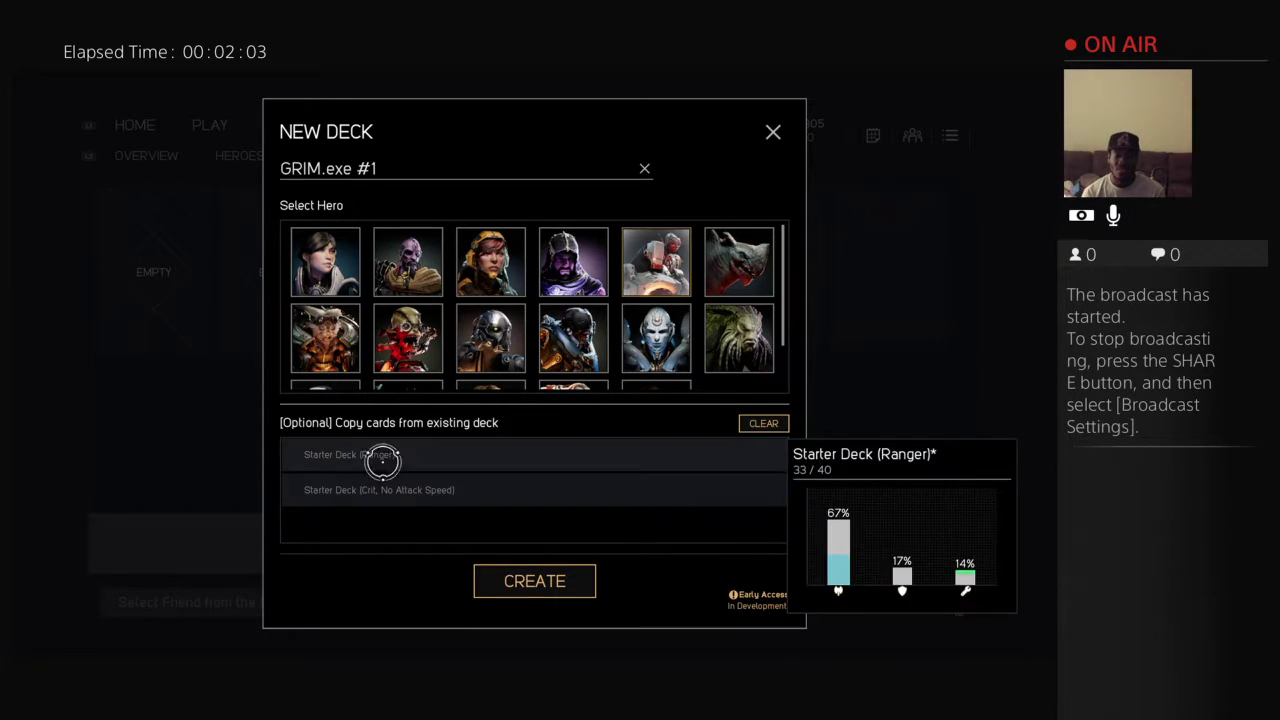
{"action": "left_click", "coordinate": [534, 581]}
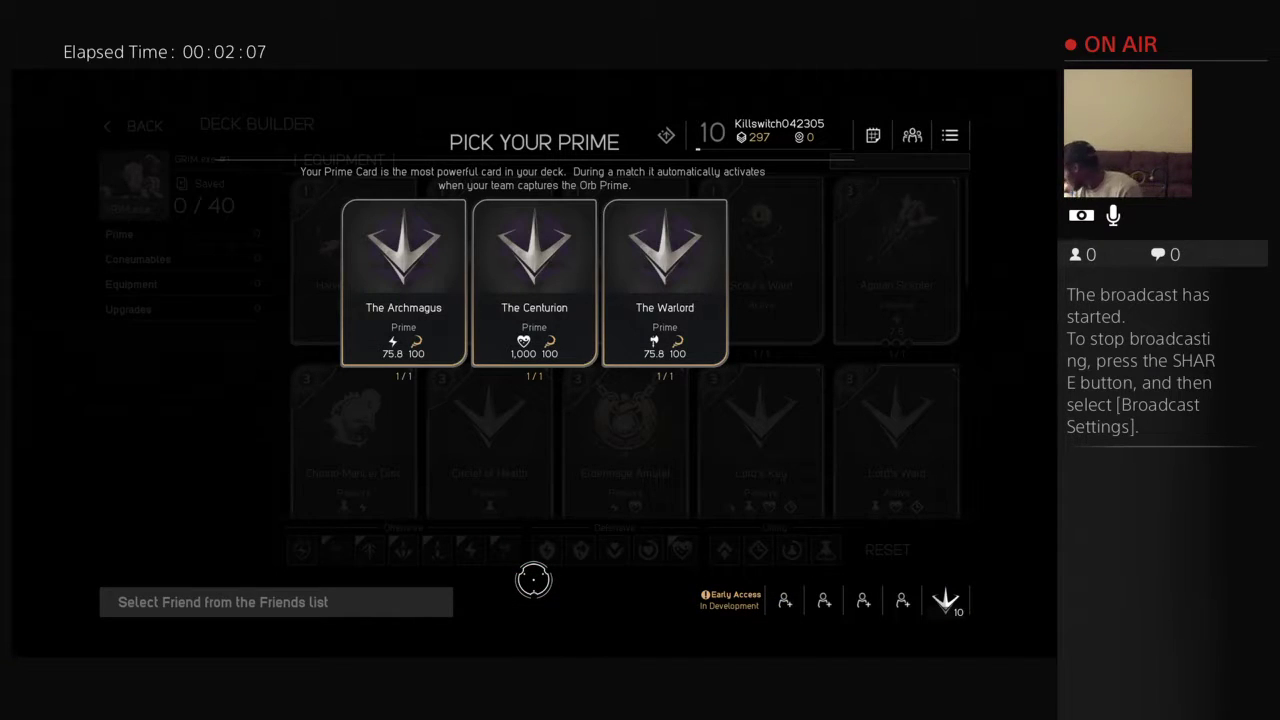
{"action": "mouse_move", "coordinate": [534, 280]}
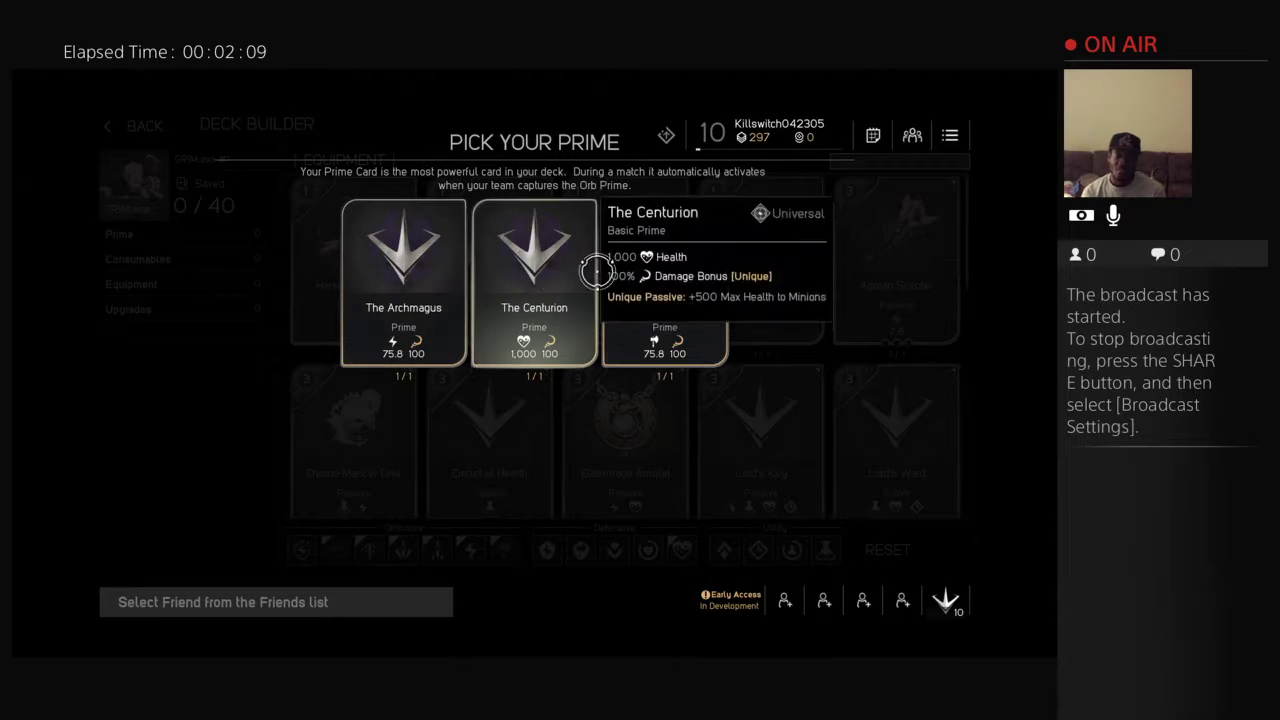
{"action": "key", "text": "Escape"}
{"action": "key", "text": "Escape"}
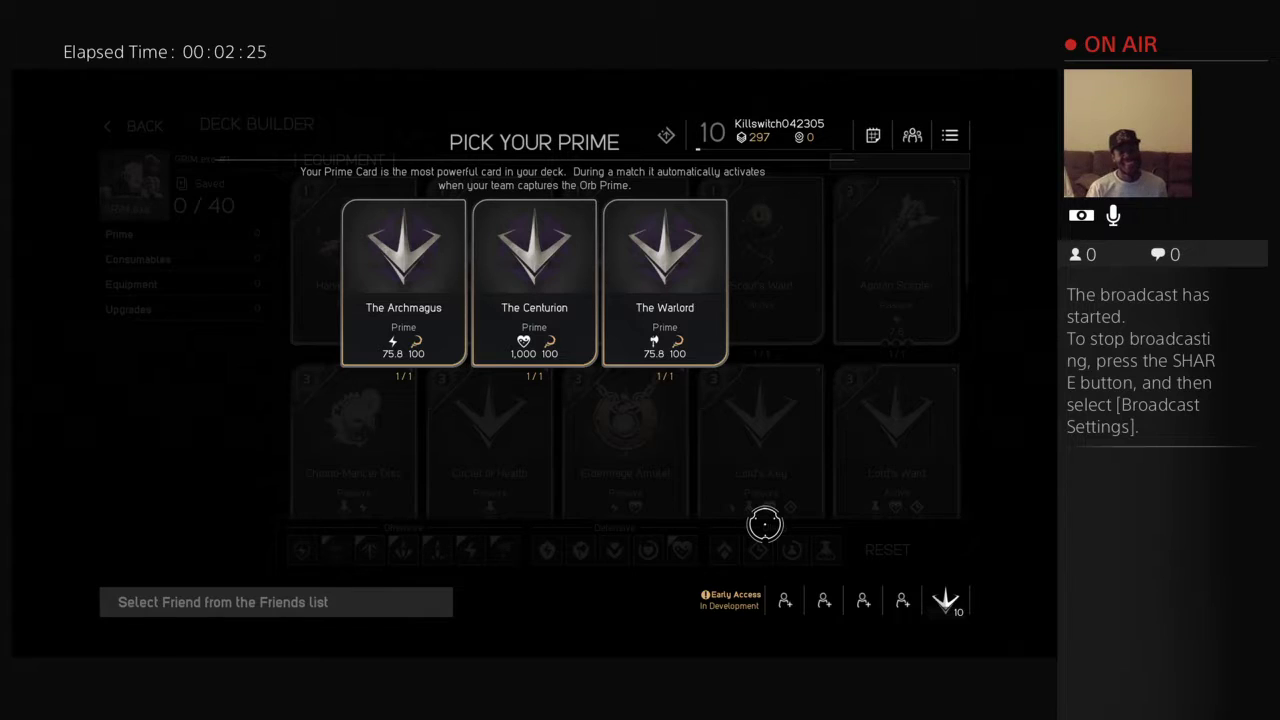
{"action": "key", "text": "Escape"}
{"action": "key", "text": "Escape"}
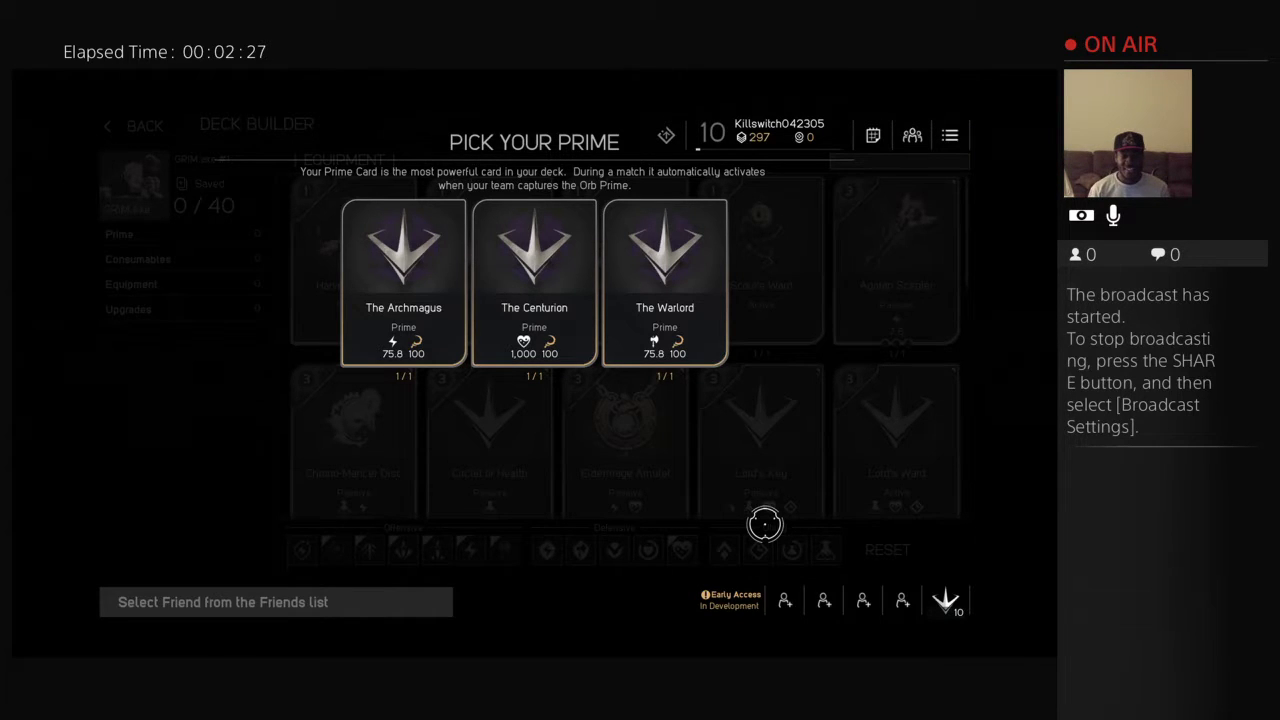